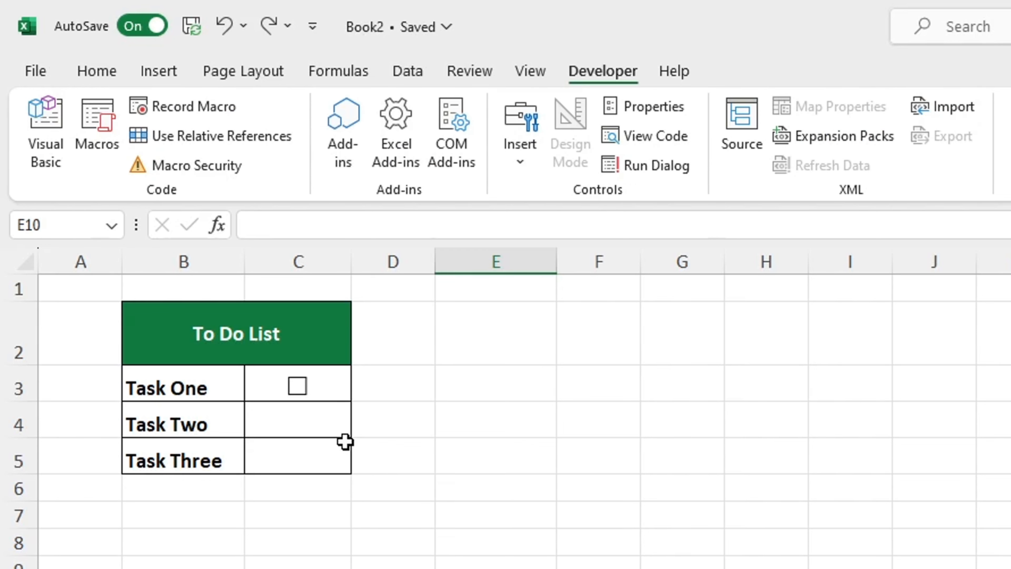
left_click(345, 396)
left_click(345, 399)
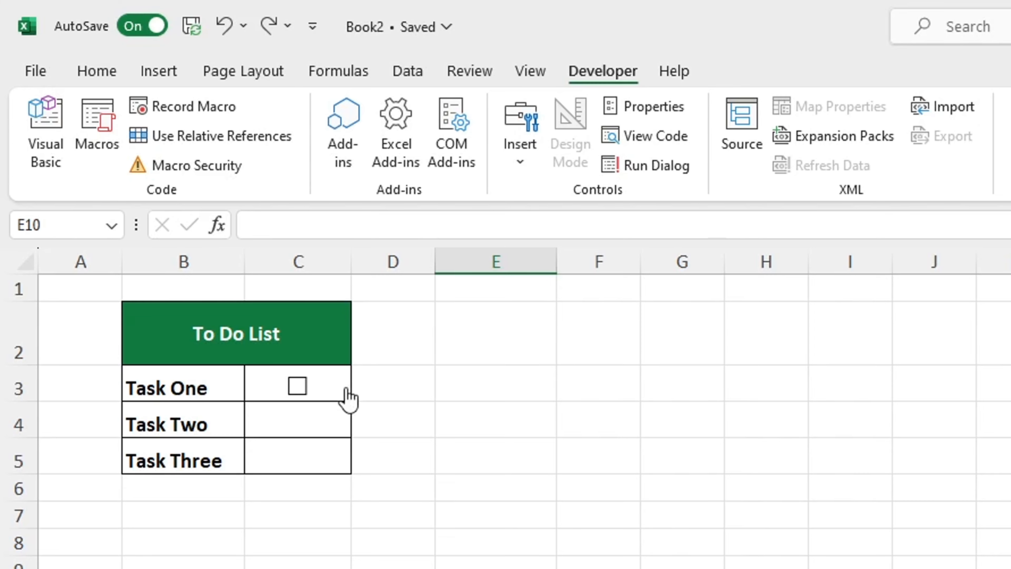
left_click(264, 377)
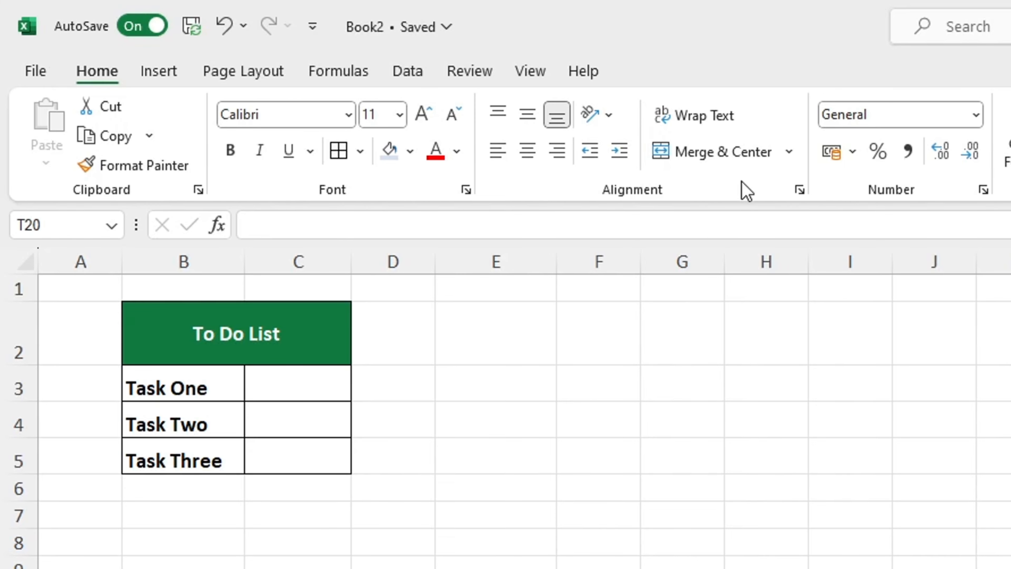
- Customize the ribbon to include the Developer tab among the main tabs
right_click(744, 191)
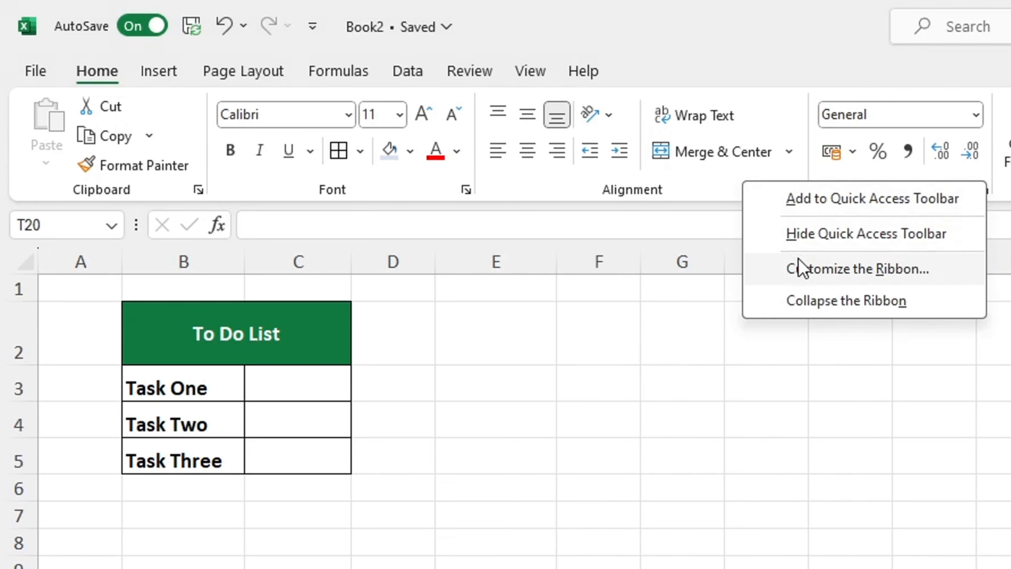
left_click(799, 267)
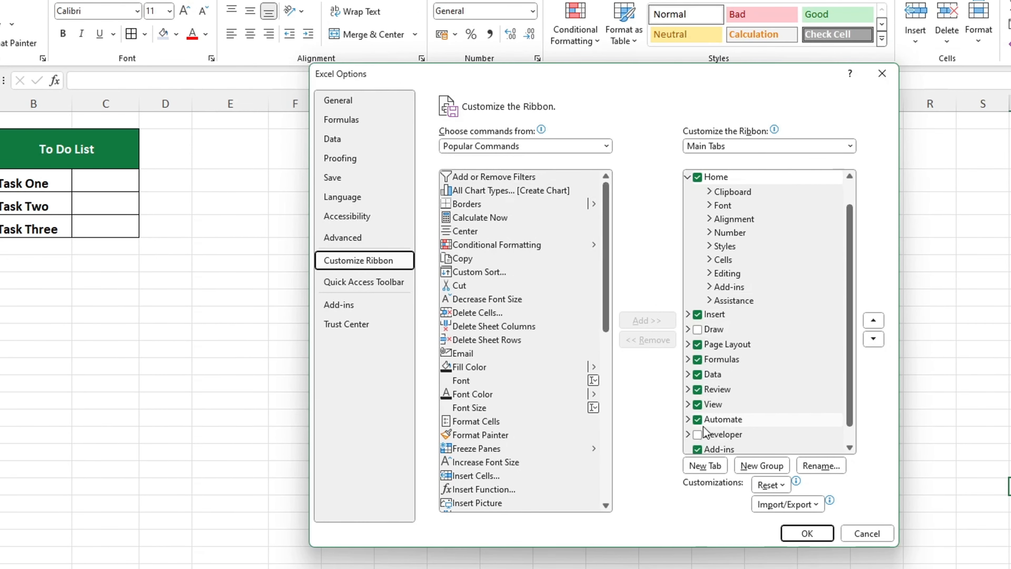
left_click(697, 435)
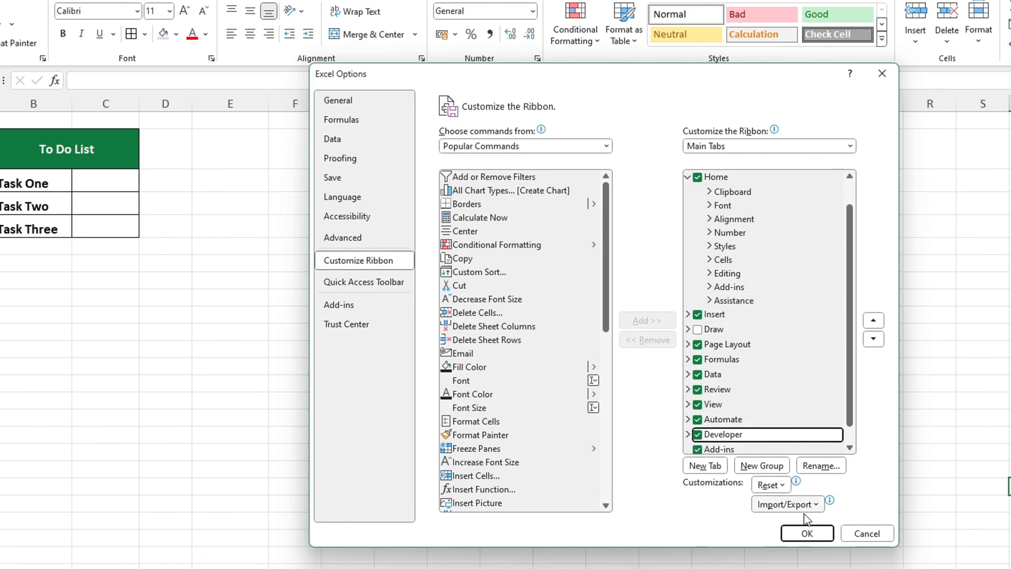
left_click(807, 532)
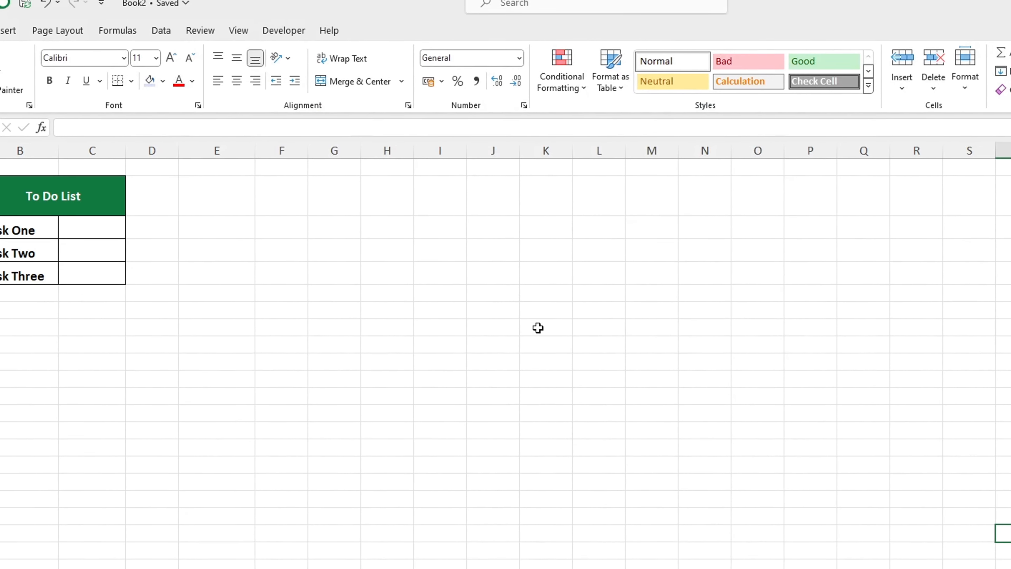
- Insert a Check Box form control in cell C3 beside Task One and nudge it into place
left_click(287, 52)
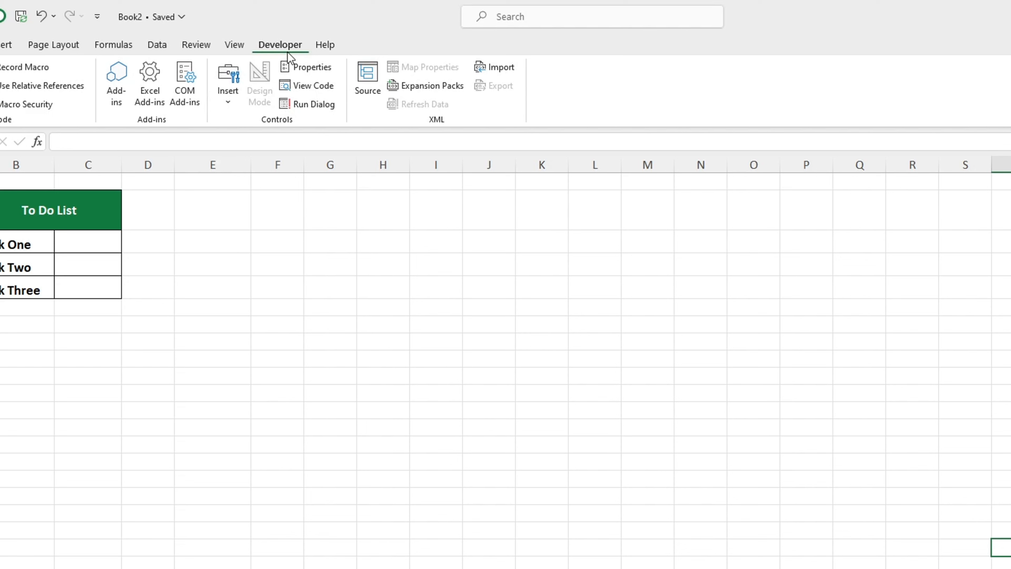
left_click(230, 92)
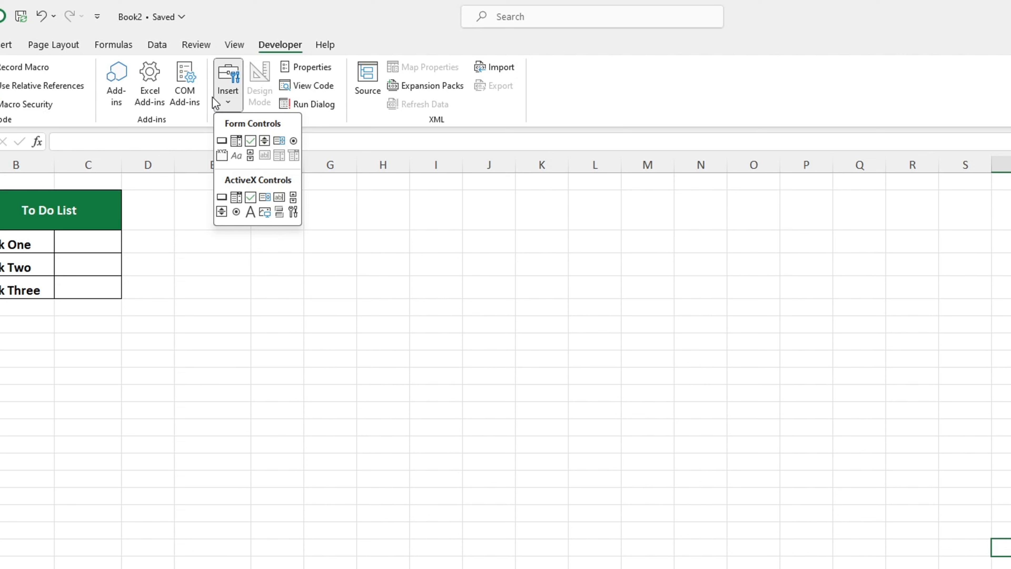
left_click(250, 141)
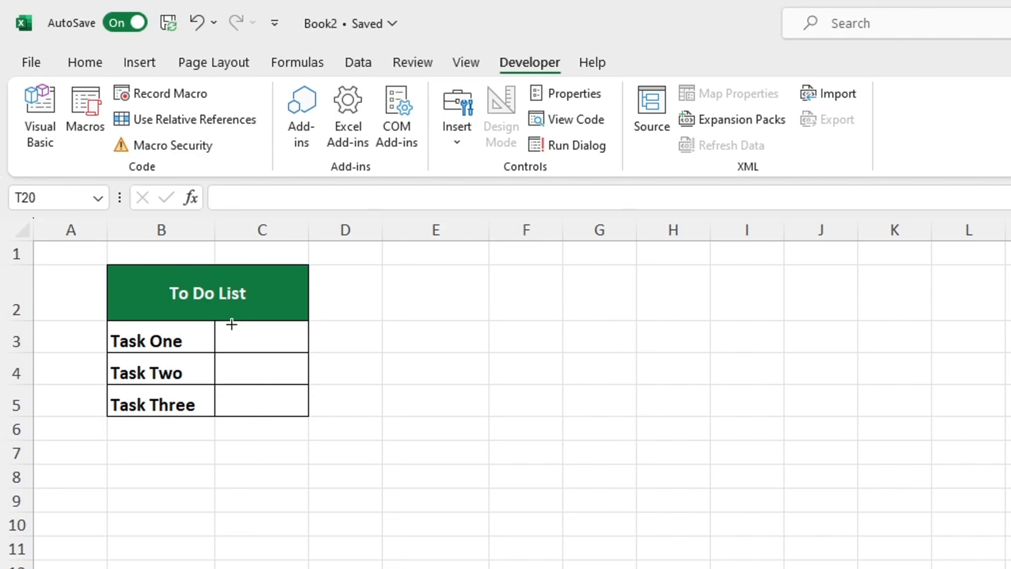
mouse_move(231, 324)
left_mouse_down()
mouse_move(263, 335)
mouse_move(269, 352)
left_mouse_up()
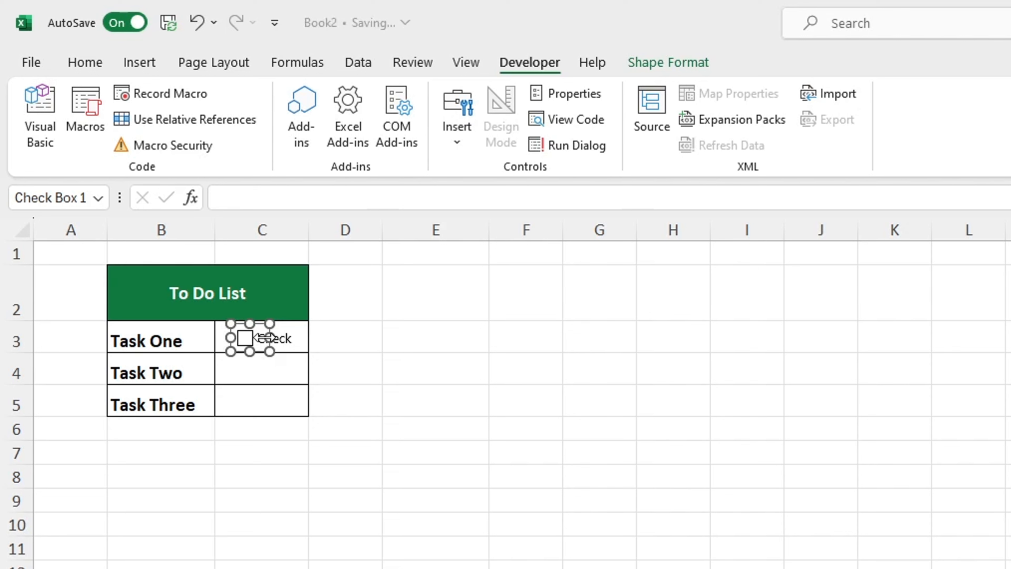
mouse_move(248, 337)
left_mouse_down()
mouse_move(263, 337)
mouse_move(248, 339)
left_mouse_up()
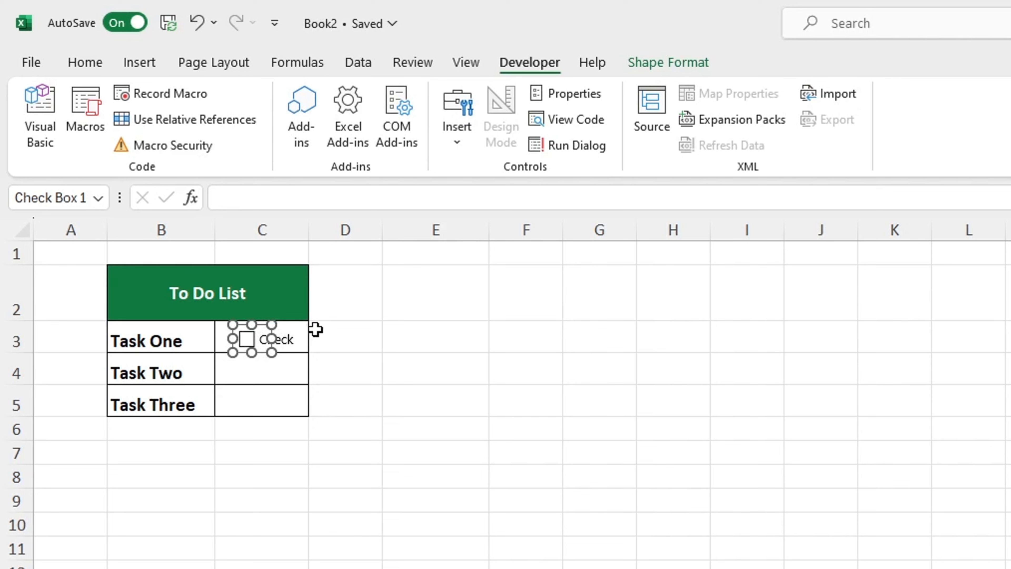
- Widen the Task One check box frame from the edge of column C into column D to fit its full label
left_click(285, 339)
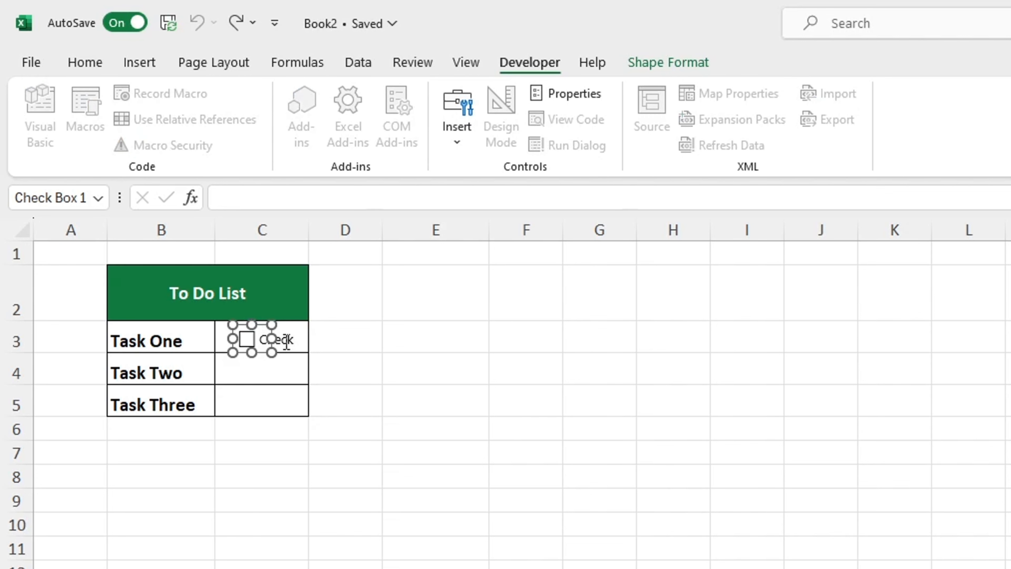
left_click_drag(273, 341, 313, 341)
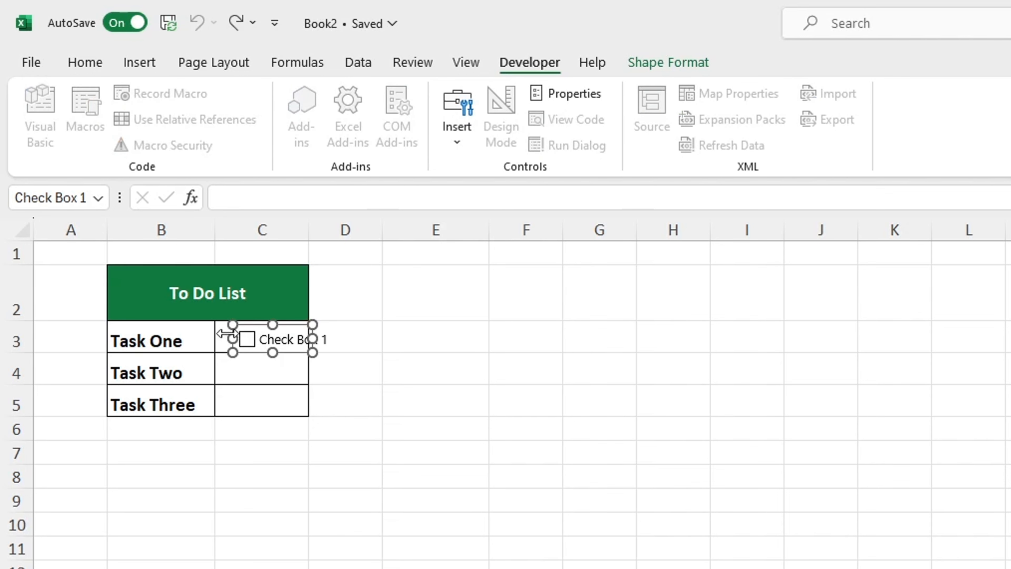
left_click_drag(226, 333, 219, 335)
left_click_drag(311, 339, 341, 339)
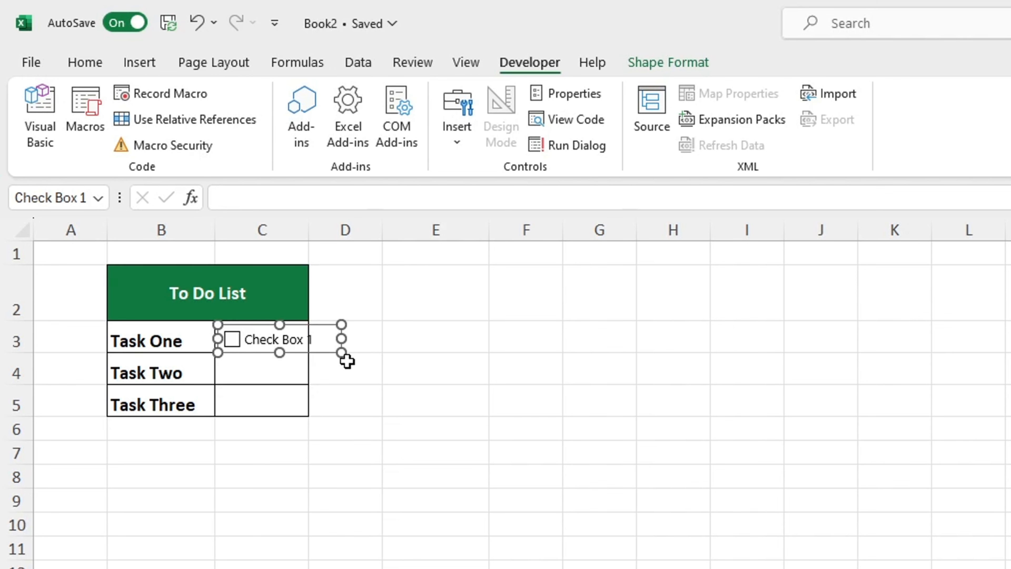
- Delete the label text from the Task One check box, leaving only the box
left_click(251, 340)
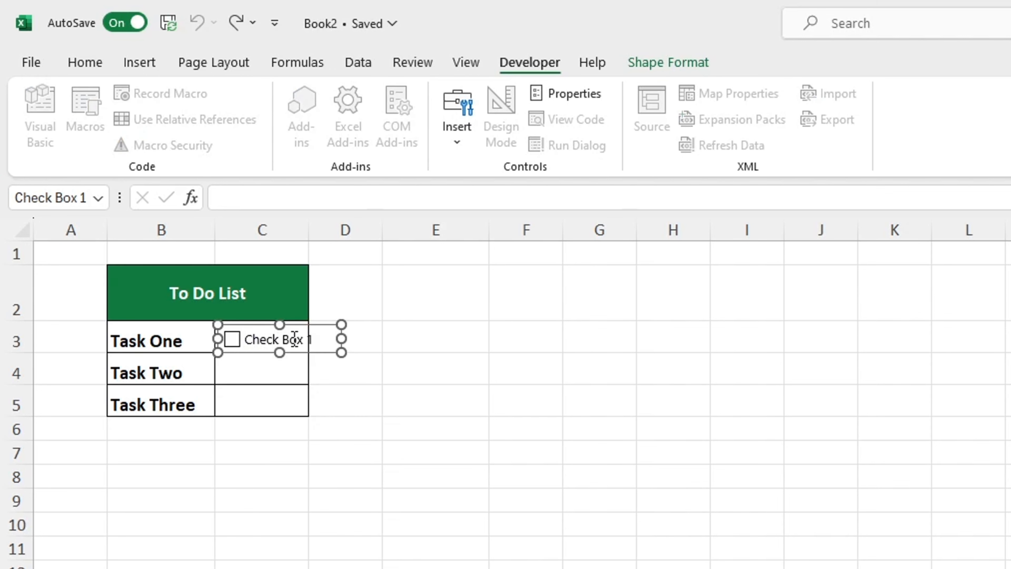
left_click_drag(313, 340, 245, 344)
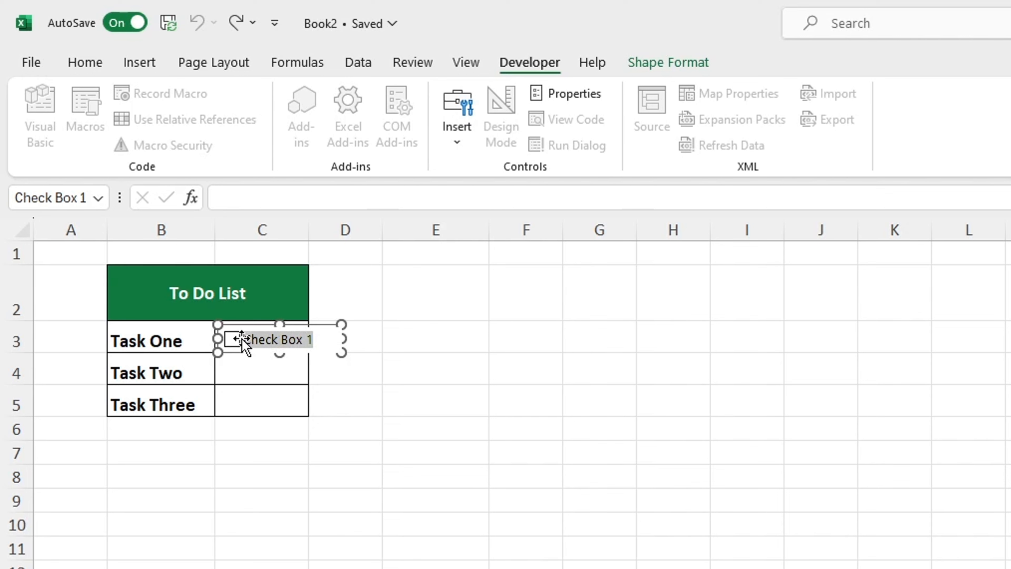
key("BackSpace")
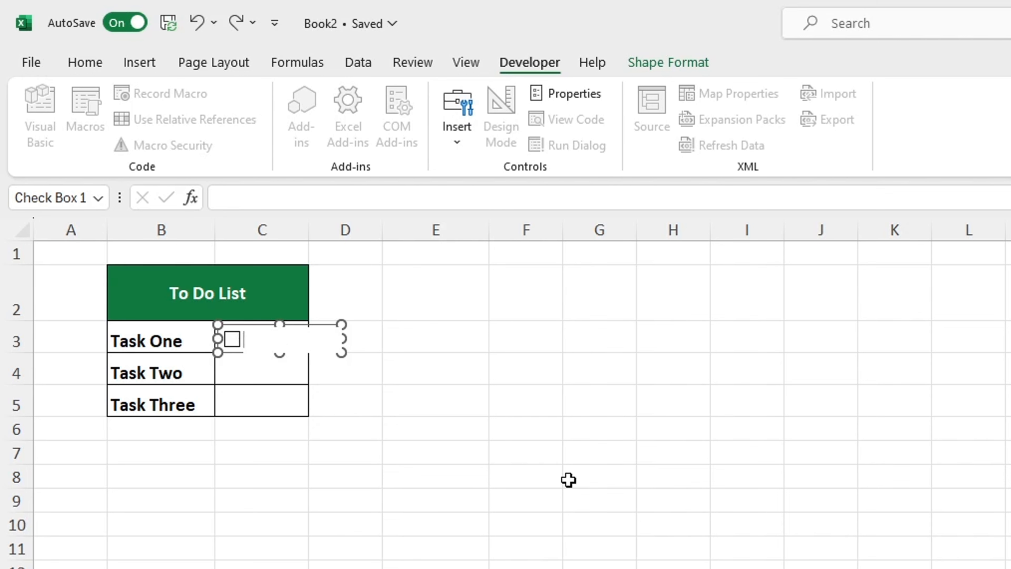
left_click(712, 547)
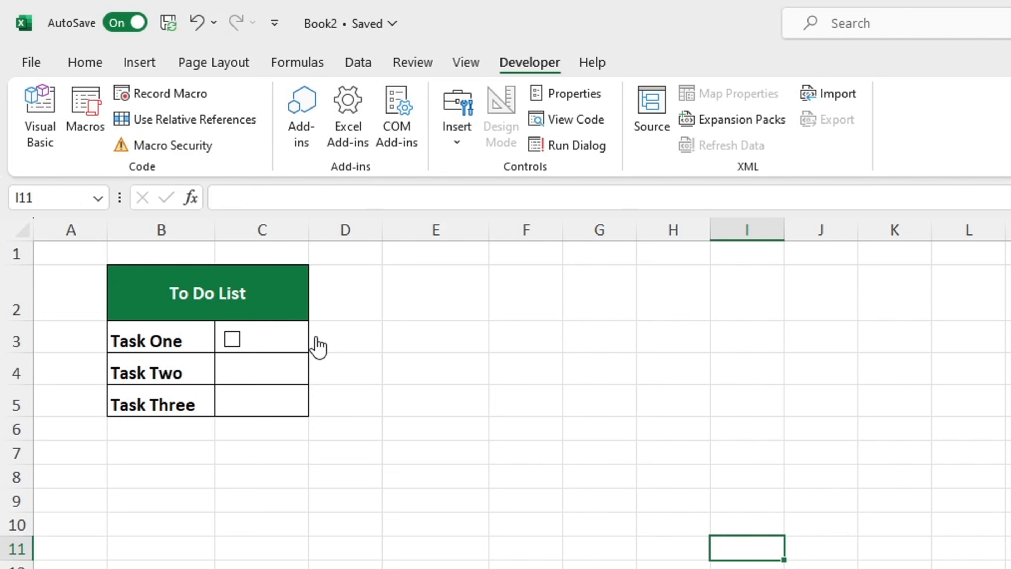
- Toggle the Task One check box on and off, and shrink its frame to fit inside C3 with the box centred
left_click(317, 346)
left_click(316, 338)
right_click(285, 339)
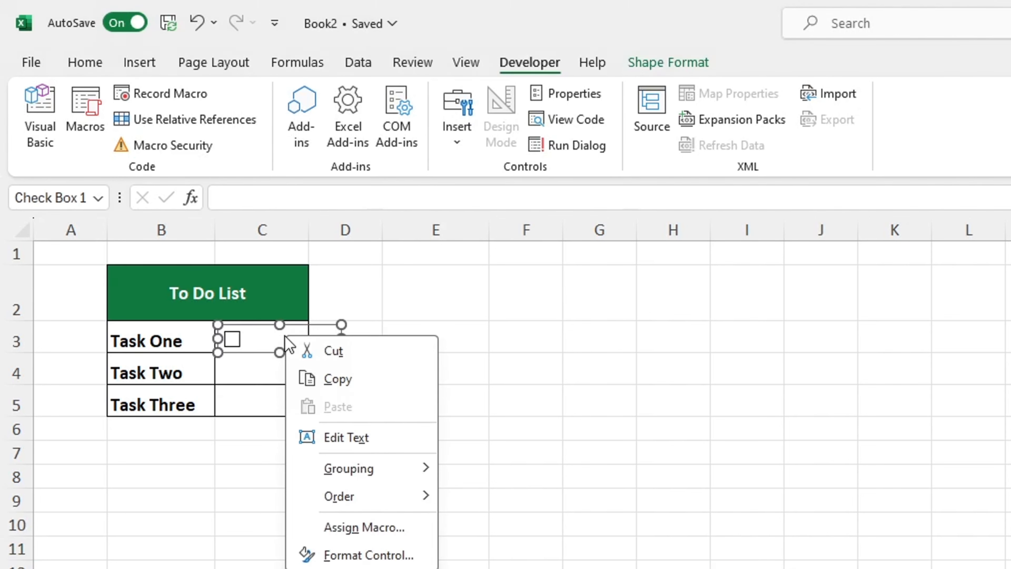
left_click(289, 332)
left_click_drag(342, 335, 305, 343)
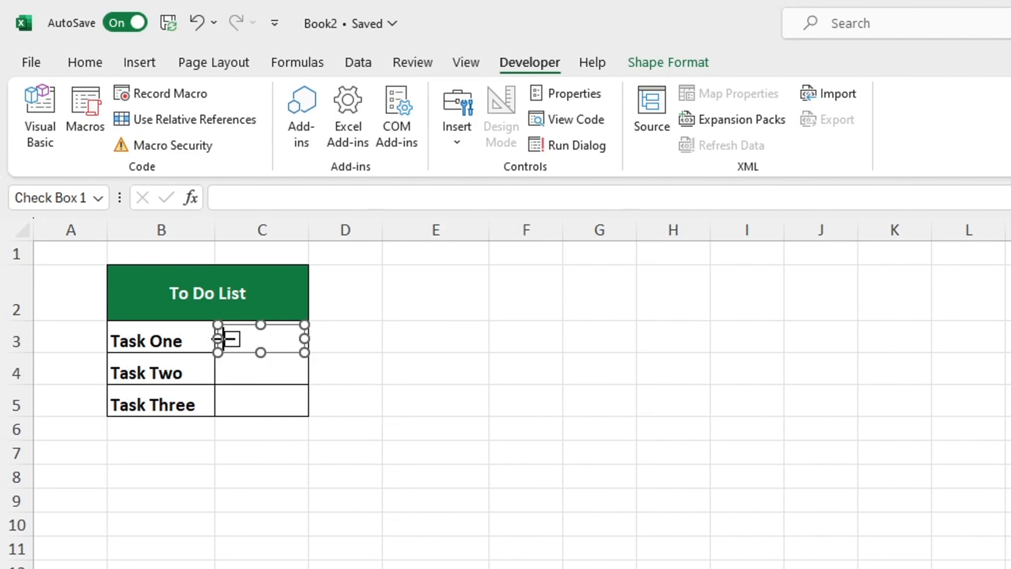
left_click_drag(218, 338, 246, 338)
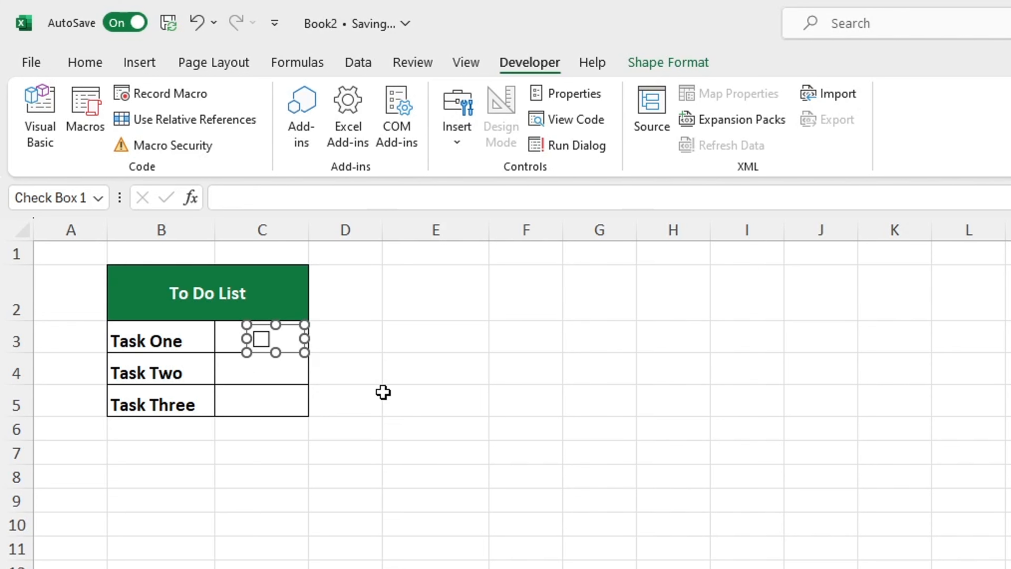
left_click(384, 396)
- Fill cell C3 down through C5 to copy the check box to Task Two and Task Three
right_click(305, 341)
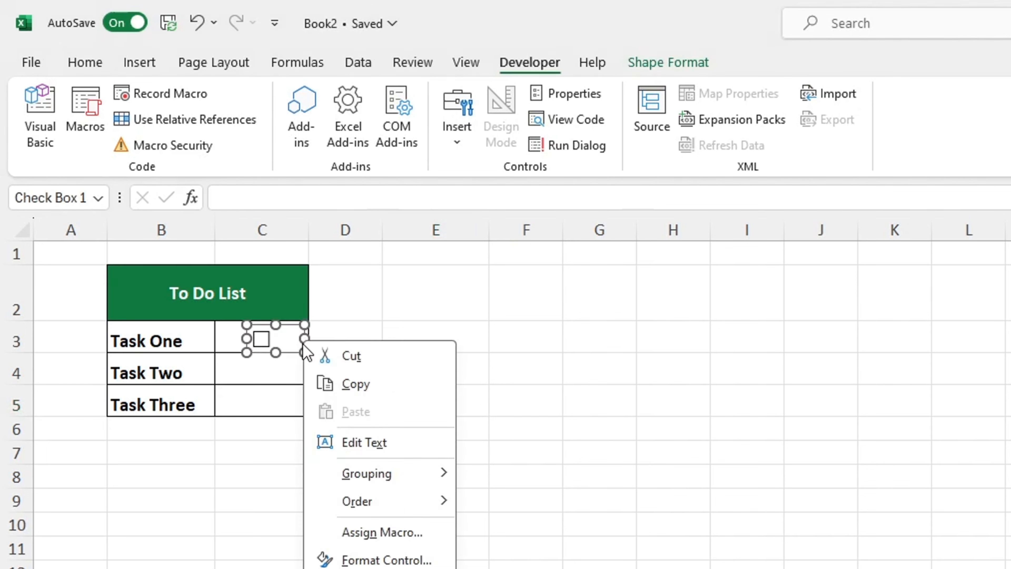
left_click(290, 349)
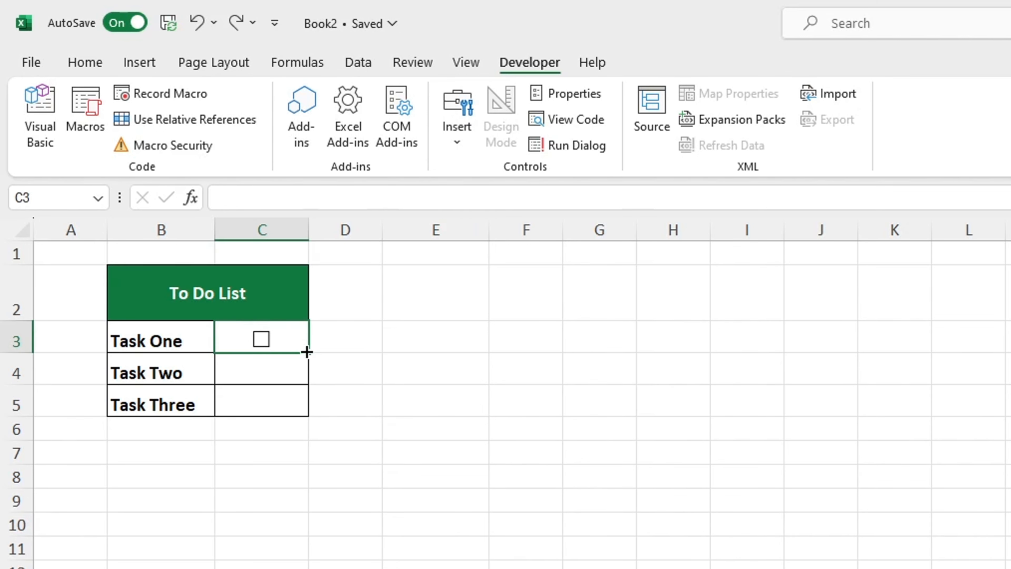
left_click_drag(308, 352, 308, 416)
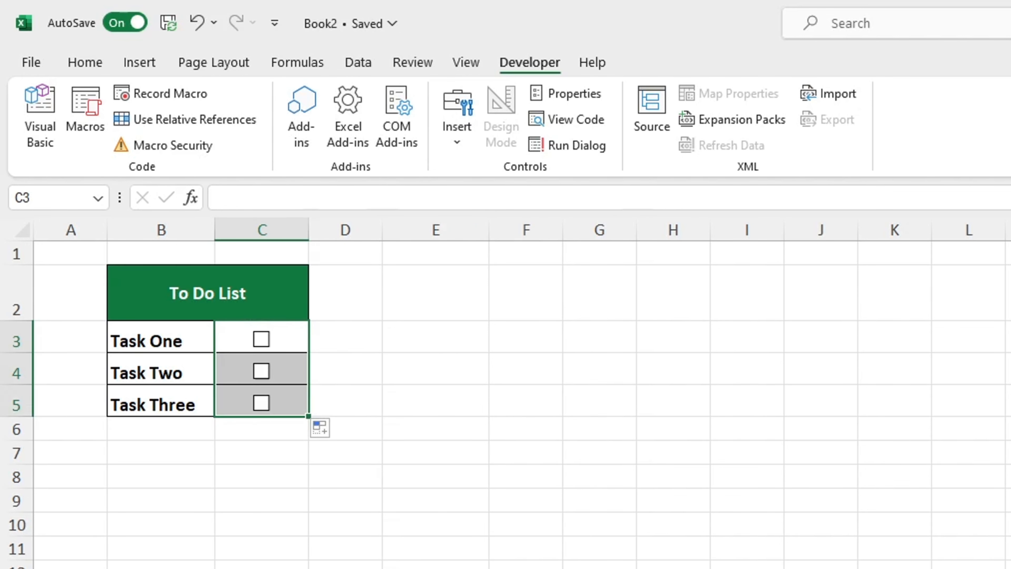
left_click(673, 564)
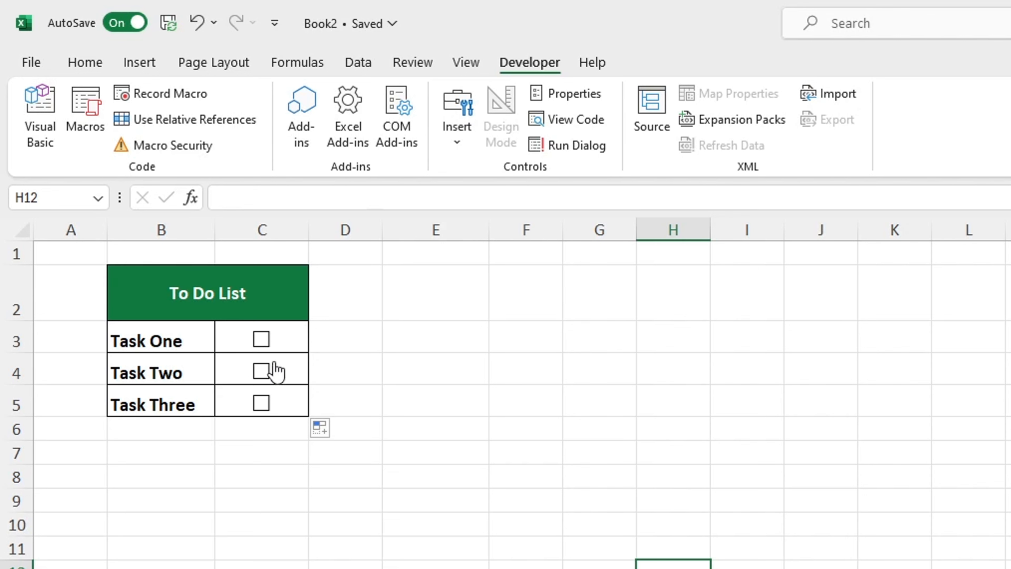
- Tick the check boxes for Task One, Task Two and Task Three
left_click(261, 339)
left_click(261, 371)
left_click(262, 403)
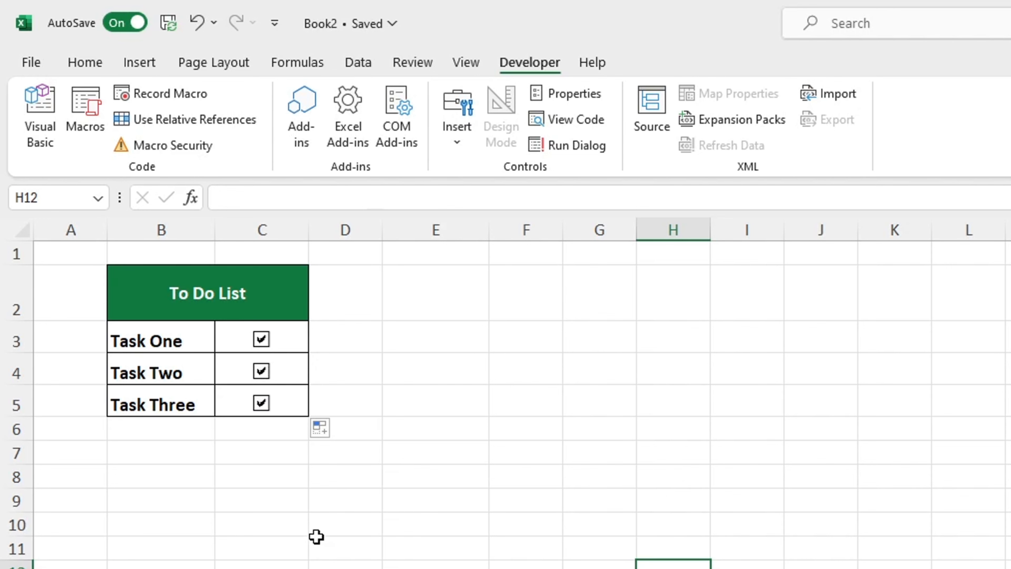
- Delete the check box beside Task Two from cell C4
right_click(273, 372)
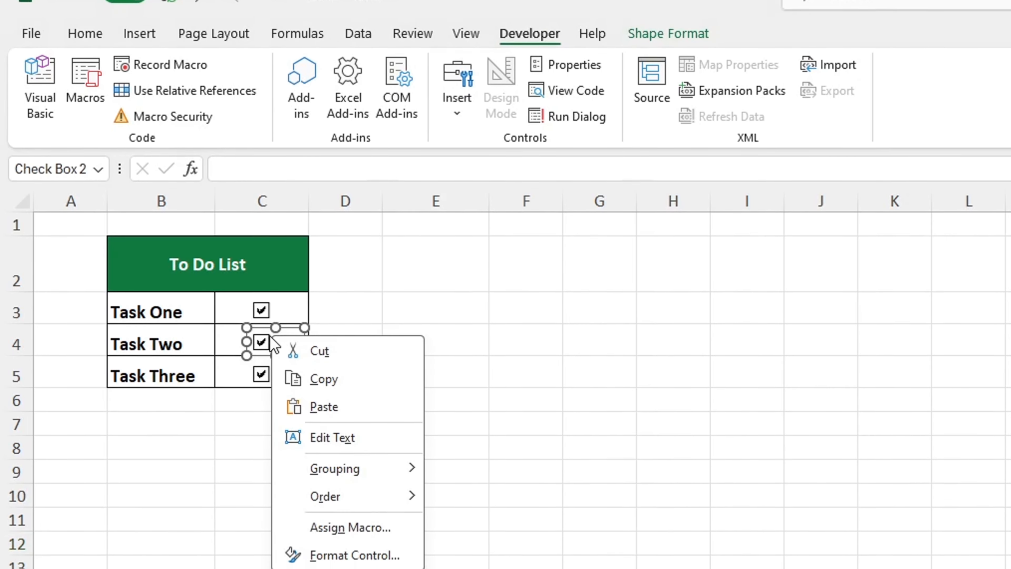
left_click(304, 297)
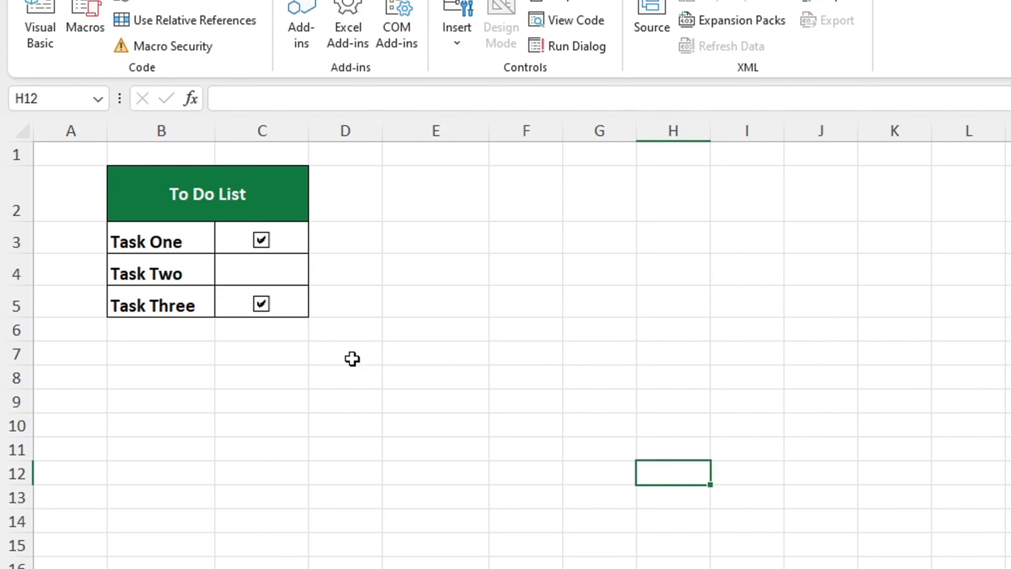
left_click(542, 559)
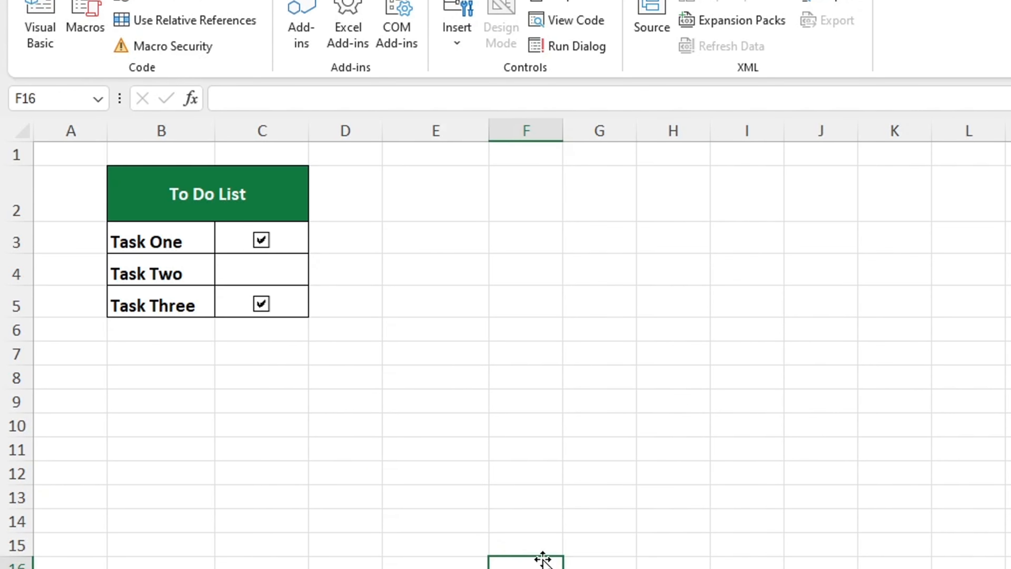